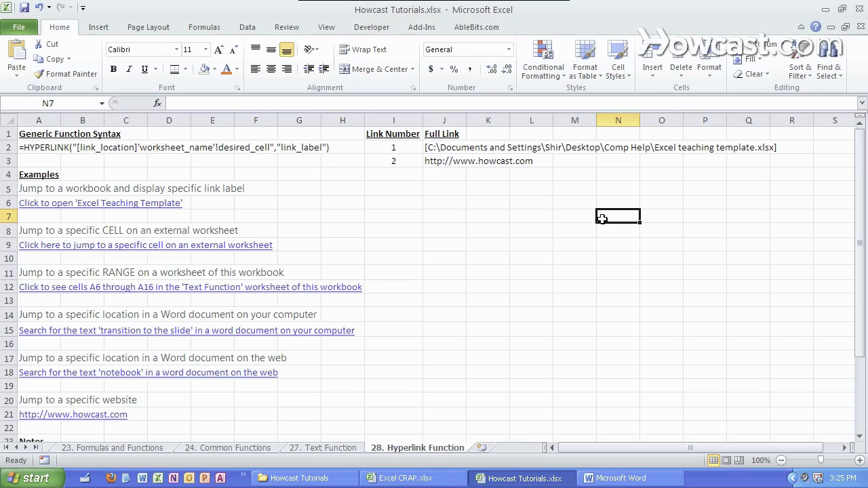
click(582, 227)
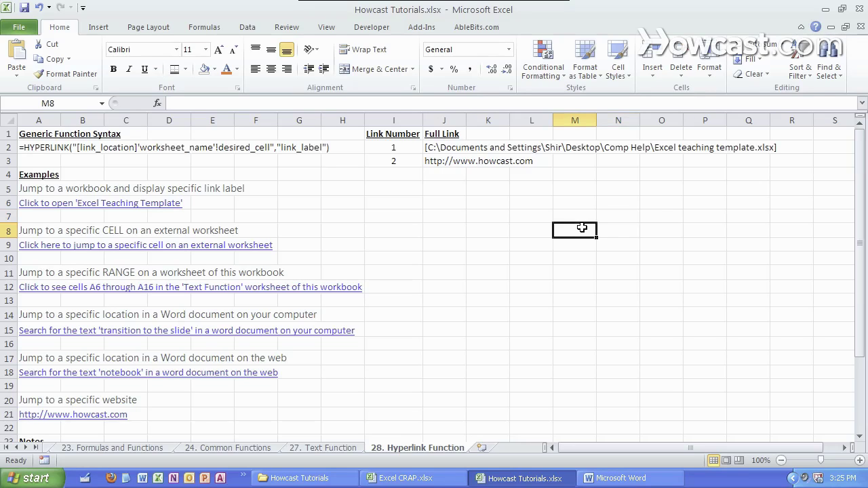
click(547, 217)
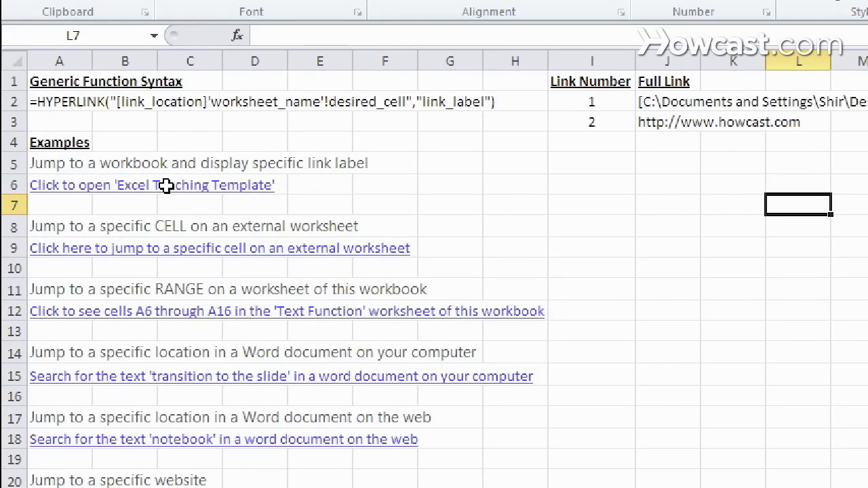
Examine the HYPERLINK formula in cell A6, checking its link location J2 and its link label argument
click(48, 220)
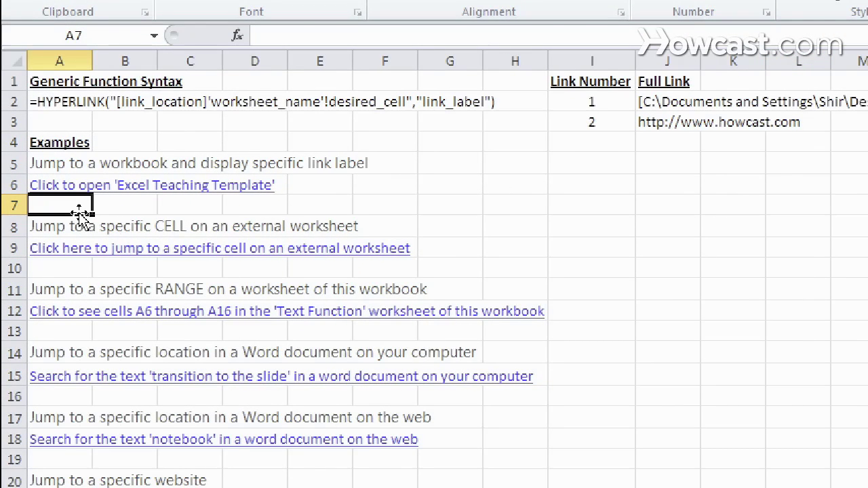
key(Up)
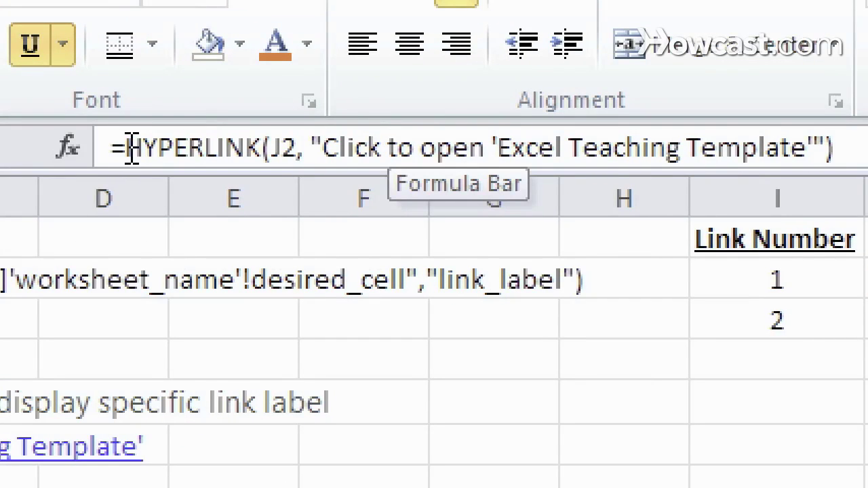
click(276, 146)
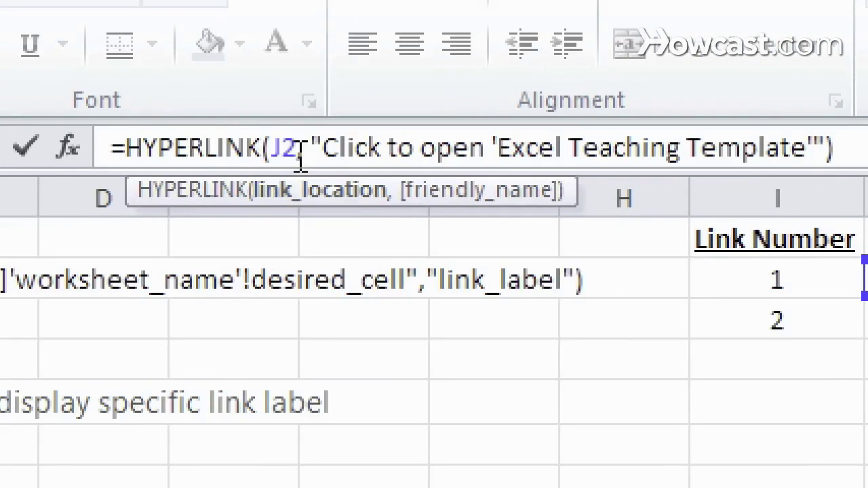
click(282, 146)
click(355, 148)
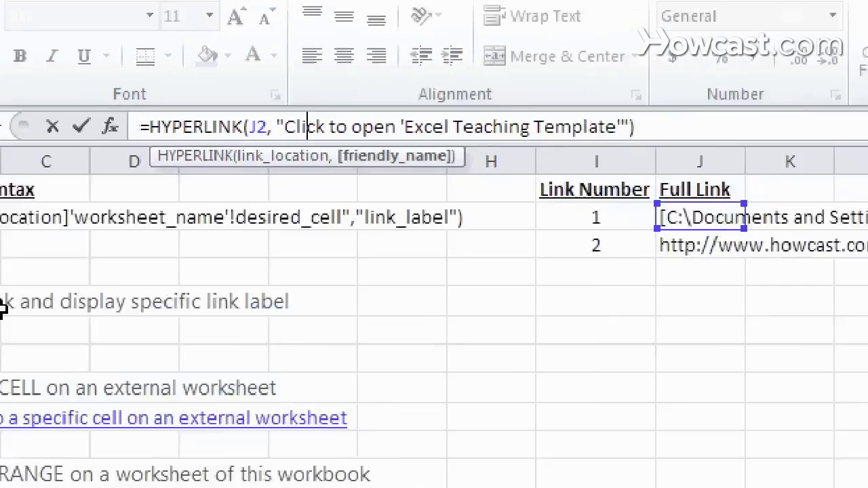
key(Tab)
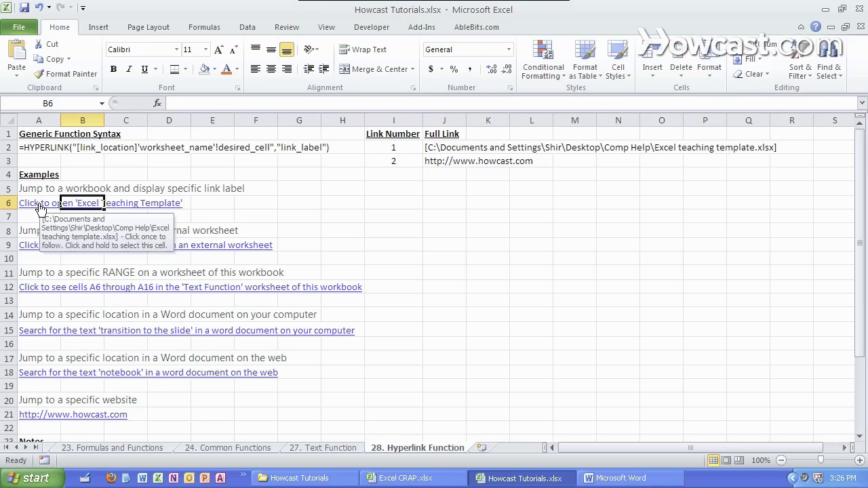
Follow the link in cell A6 to the Excel Teaching Template workbook, and return to Howcast Tutorials.xlsx
click(39, 205)
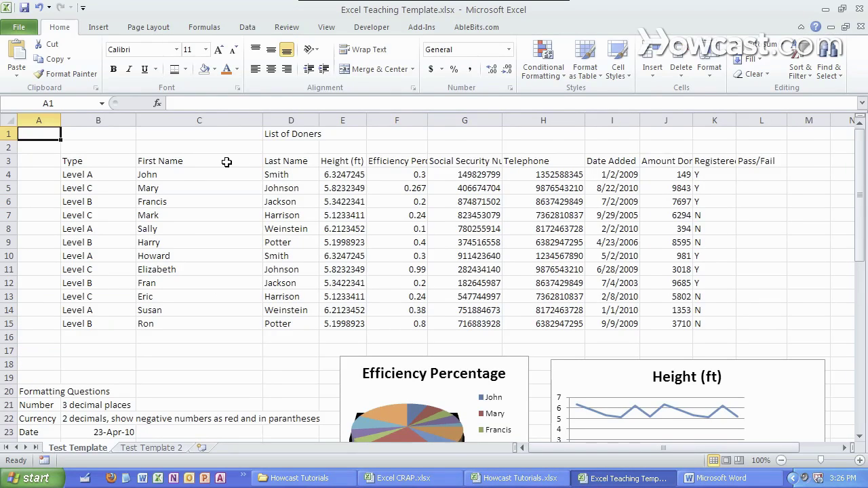
click(520, 478)
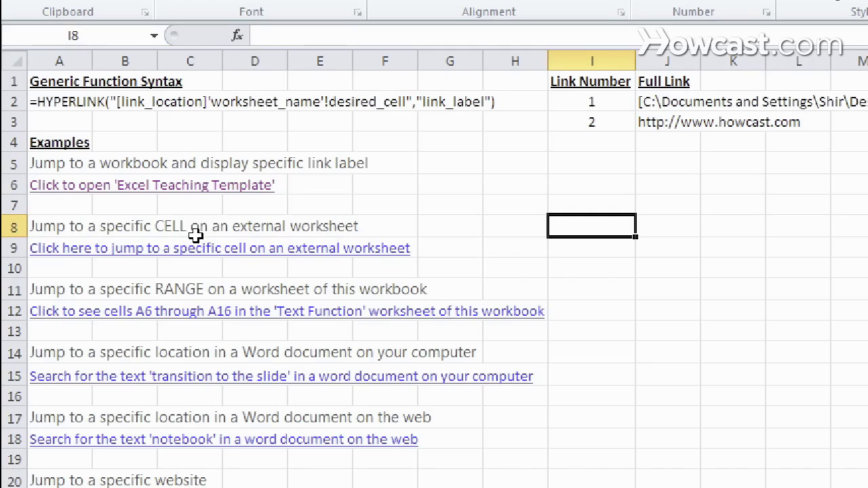
Examine the HYPERLINK formula in cell A9 that points to a specific cell on an external worksheet
click(120, 269)
mouse_move(74, 266)
mouse_down()
mouse_move(80, 252)
mouse_move(89, 269)
mouse_up()
click(121, 264)
click(84, 271)
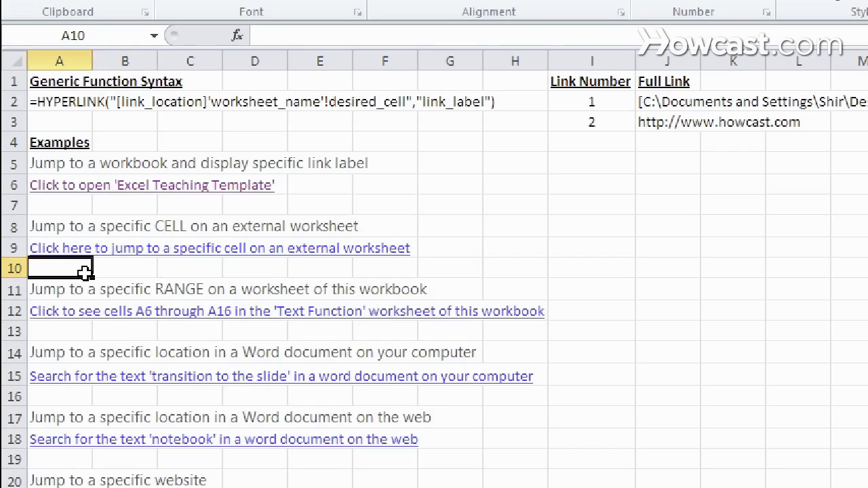
key(Up)
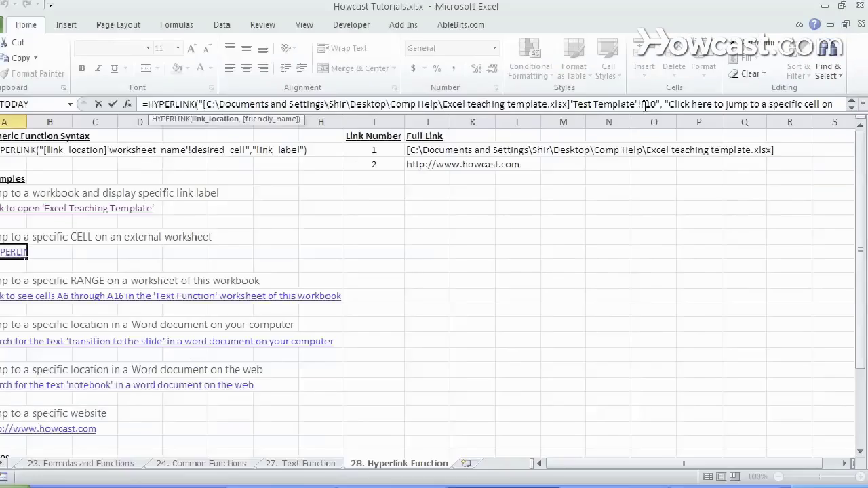
key(Return)
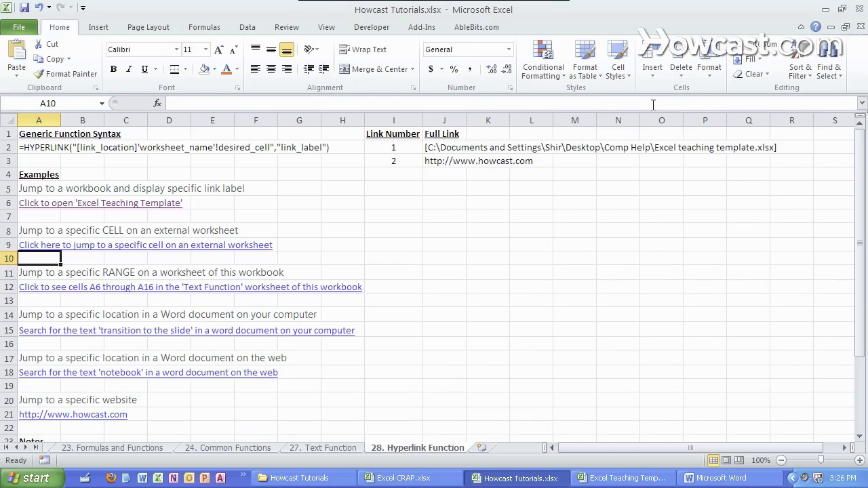
Test the link in cell A9 to cell F10 of the Excel Teaching Template workbook, and return to Howcast Tutorials.xlsx
click(42, 247)
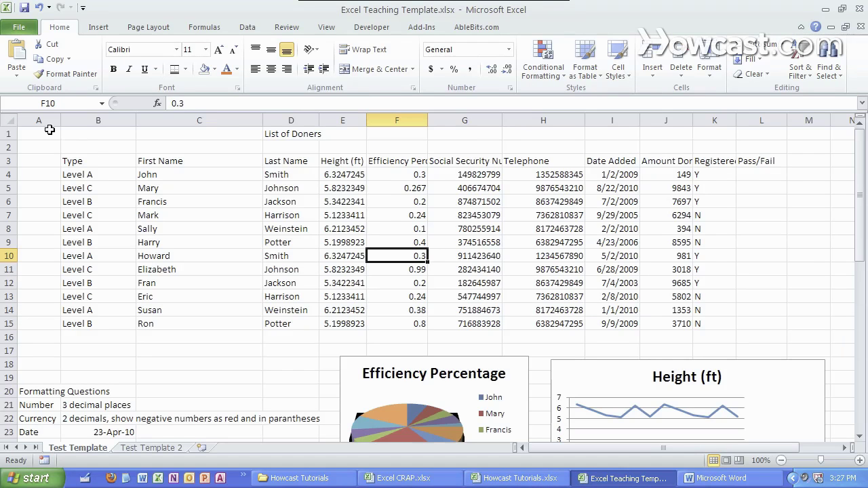
click(50, 135)
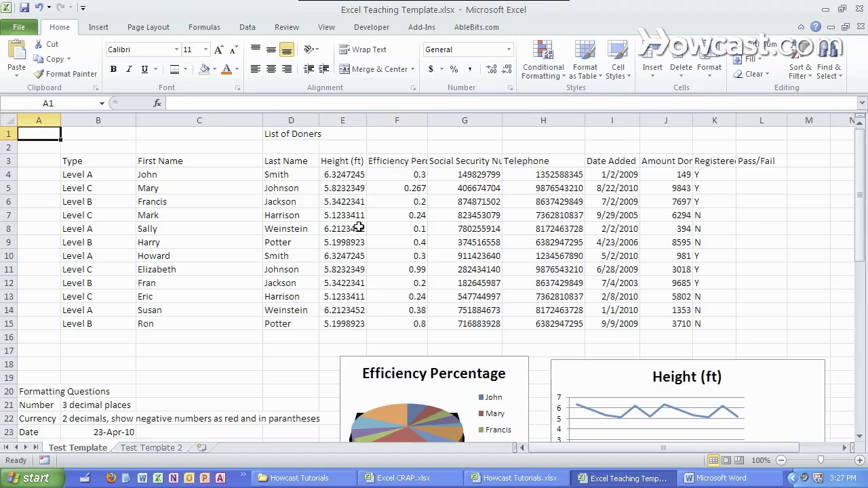
click(387, 253)
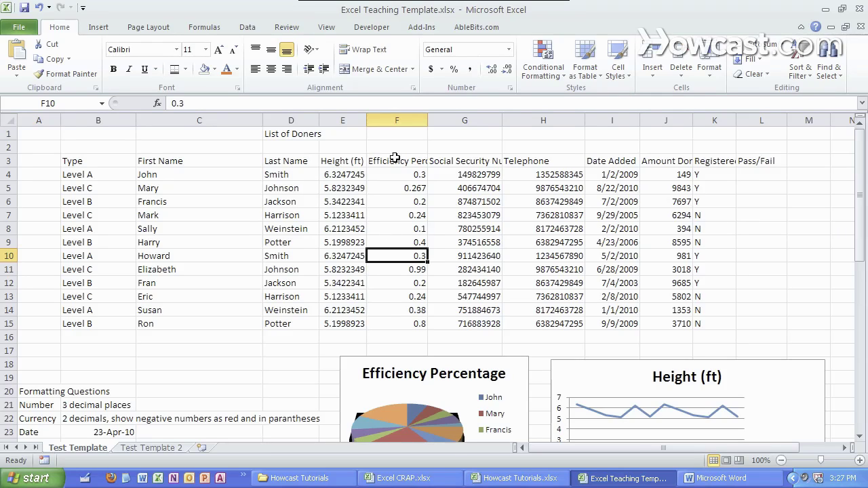
click(500, 478)
Examine the HYPERLINK formula in cell A12 that points to range A6:A16 of the Text Function worksheet
click(338, 258)
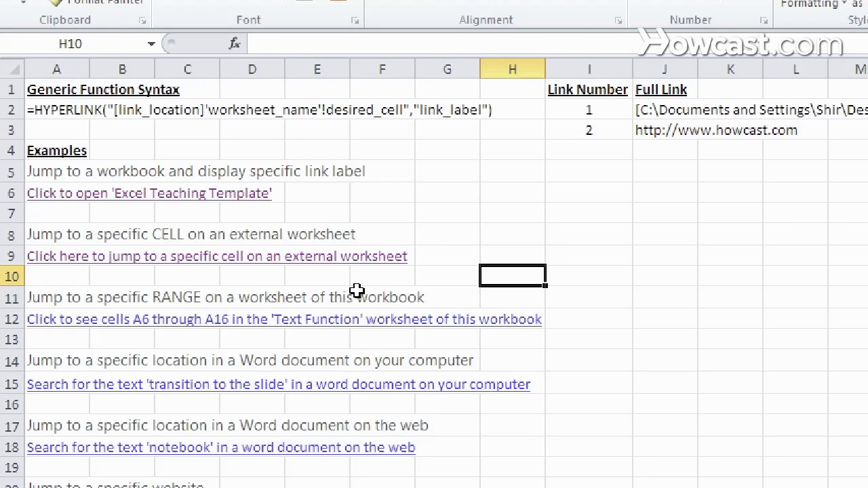
click(357, 291)
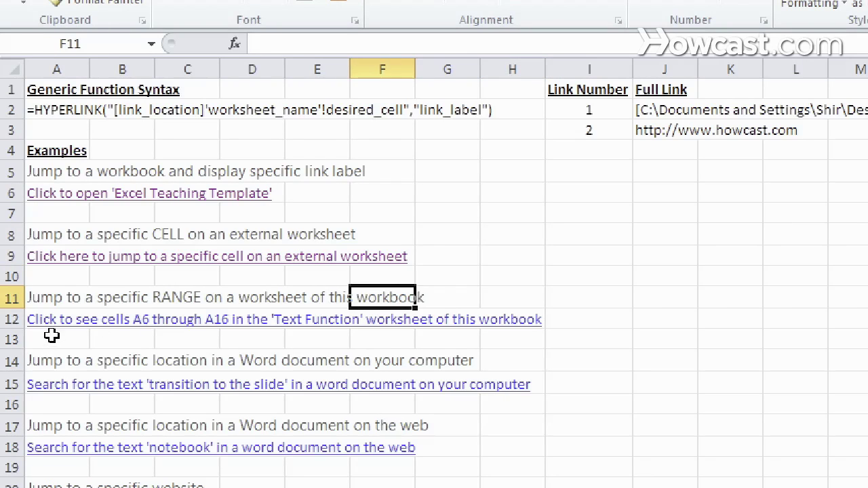
click(102, 320)
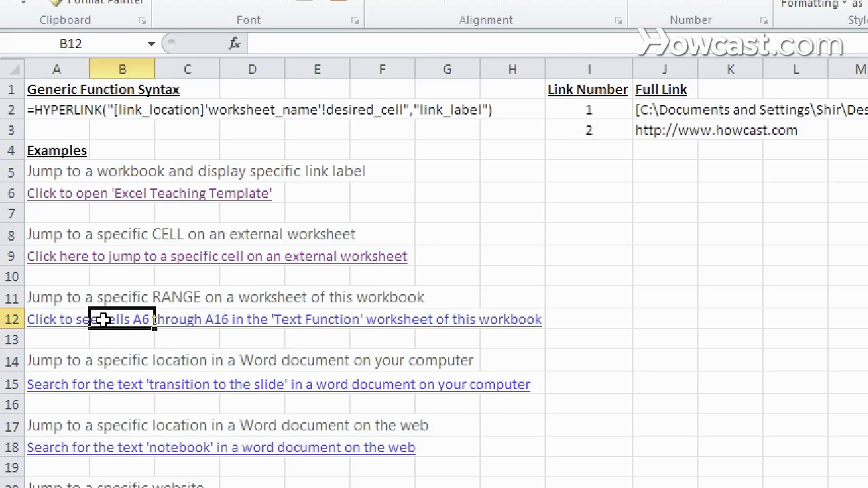
key(Left)
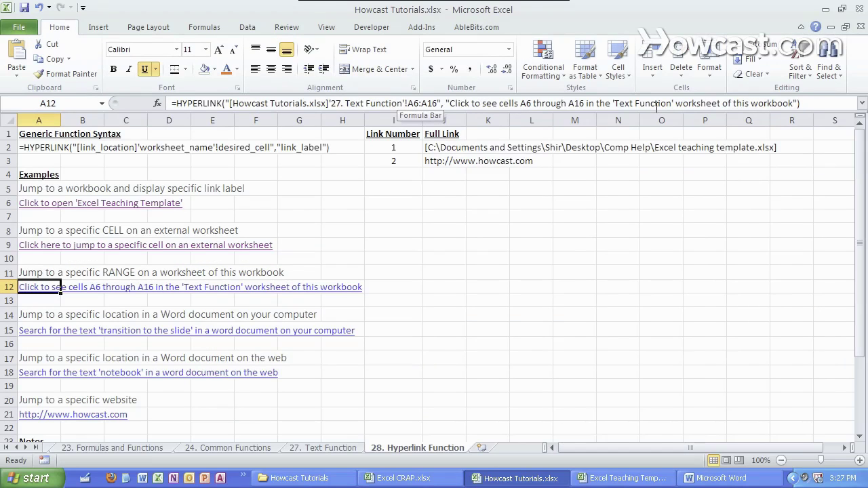
key(Return)
Test the link in cell A12 to the Text Function range, and return to the Hyperlink Function worksheet
click(30, 291)
click(30, 292)
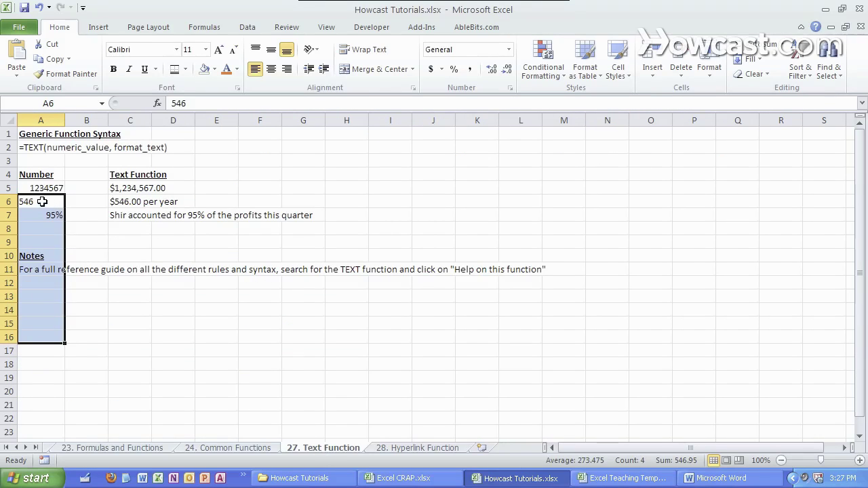
click(439, 449)
click(403, 368)
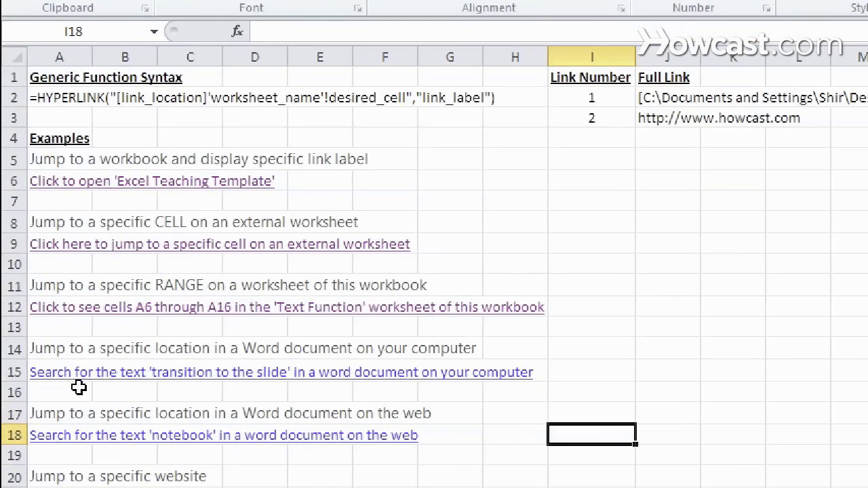
Examine the HYPERLINK formula in cell A15 that searches a local Word document for 'transition to the slide'
click(53, 342)
key(Up)
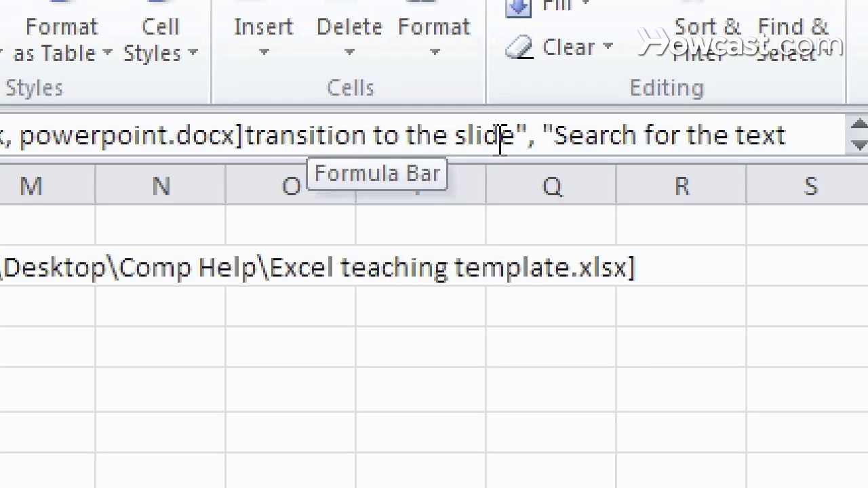
drag(700, 134, 788, 134)
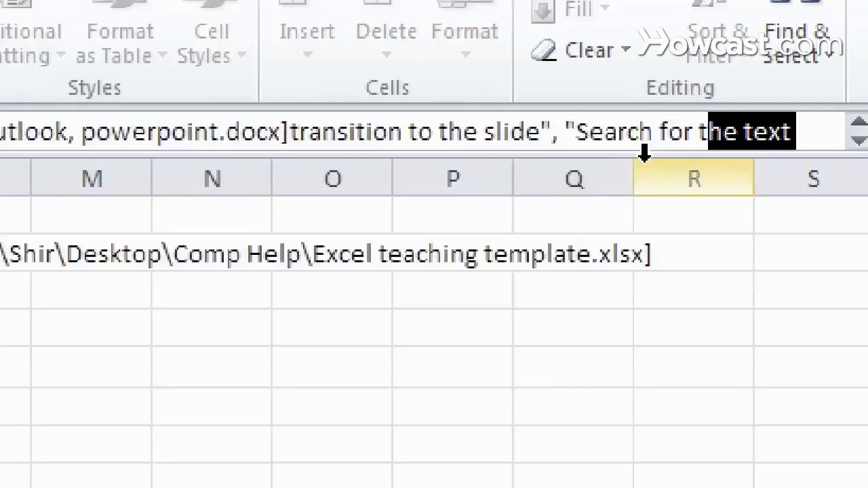
key(Return)
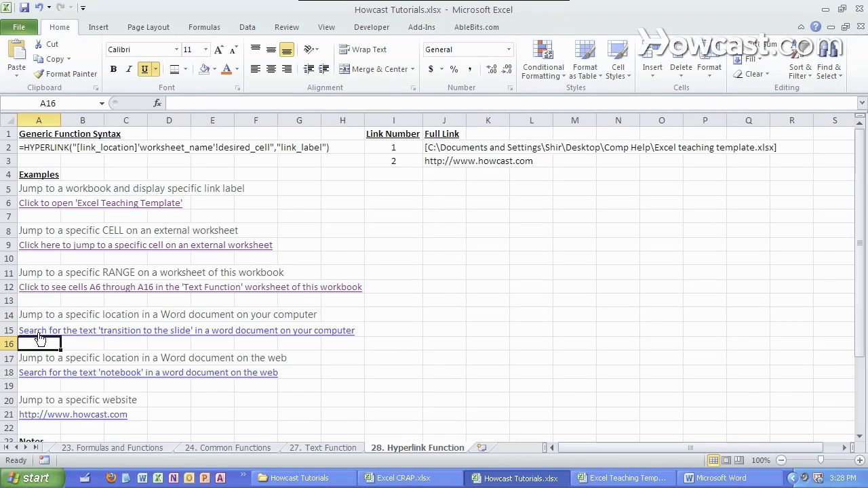
Follow the link in cell A15 to the text 'transition to the slide' in the Word document, and return to Howcast Tutorials.xlsx
click(39, 331)
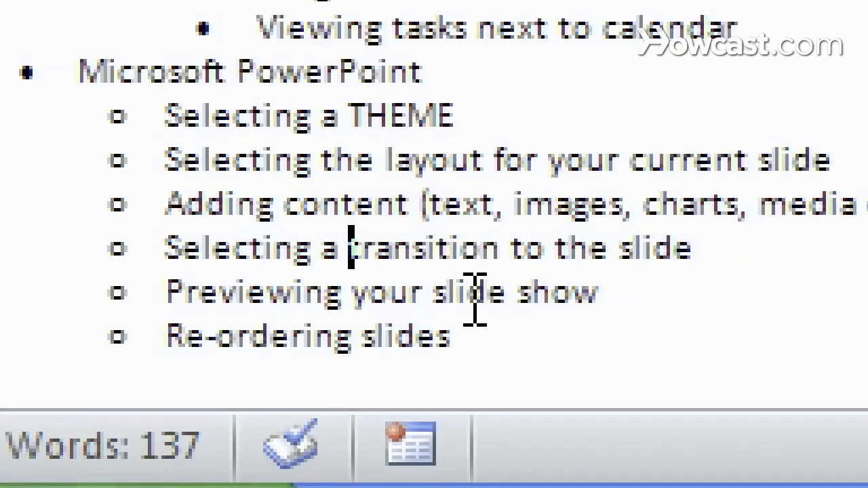
drag(447, 257, 692, 248)
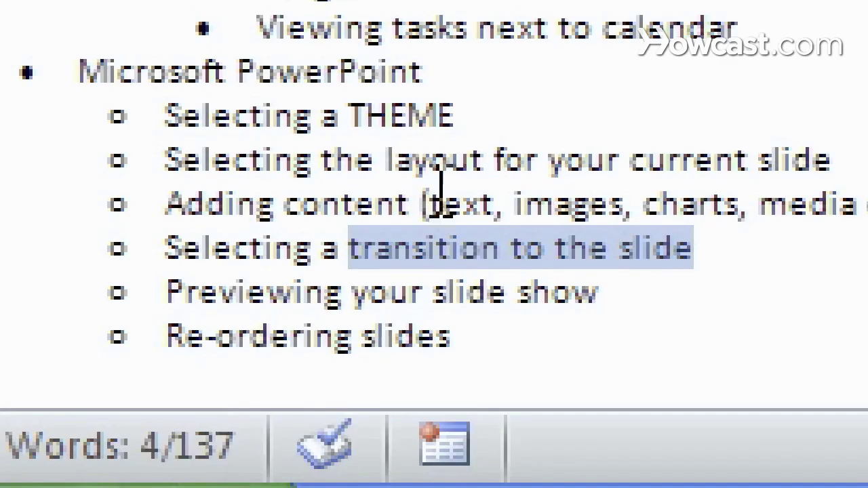
click(351, 247)
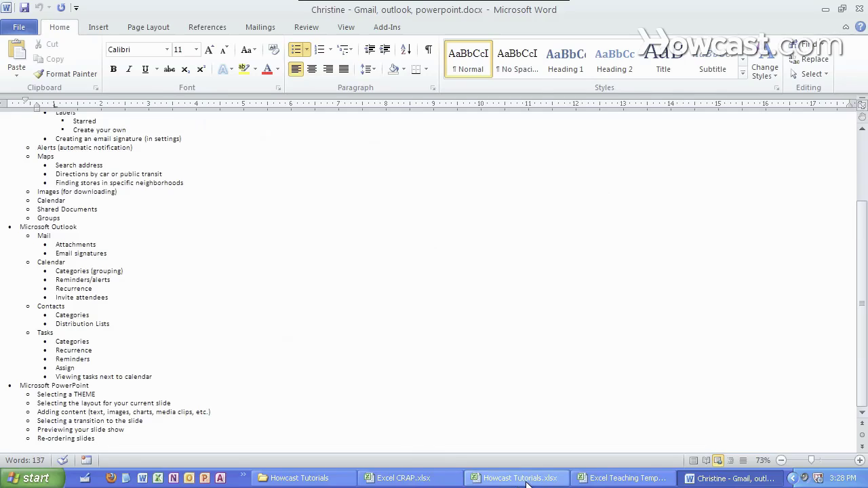
click(519, 478)
Examine the HYPERLINK formula in cell A18 that searches a Word document on the web for 'notebook'
click(427, 341)
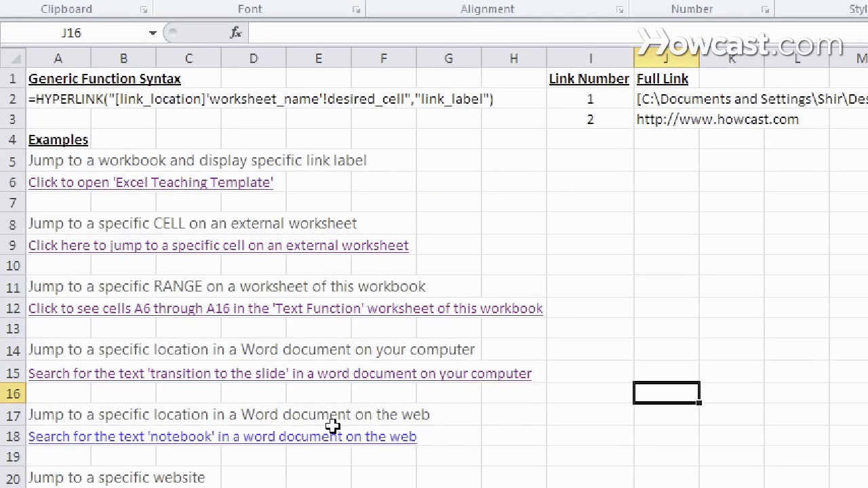
click(60, 454)
key(Up)
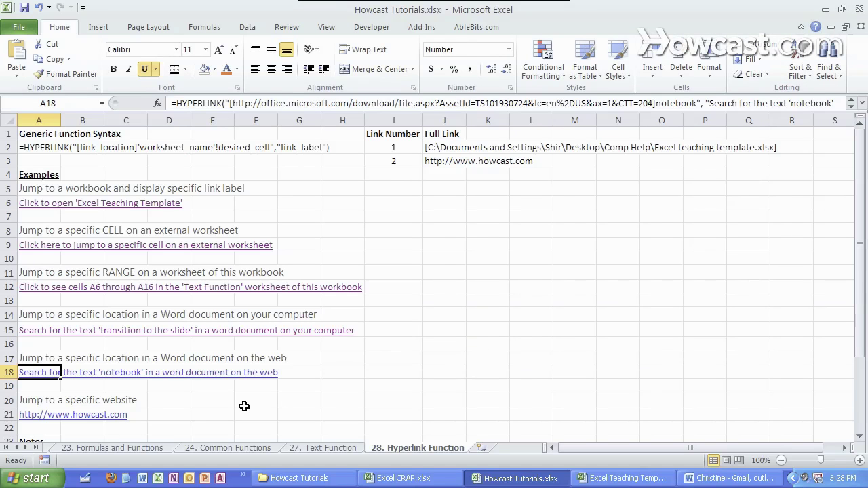
click(244, 403)
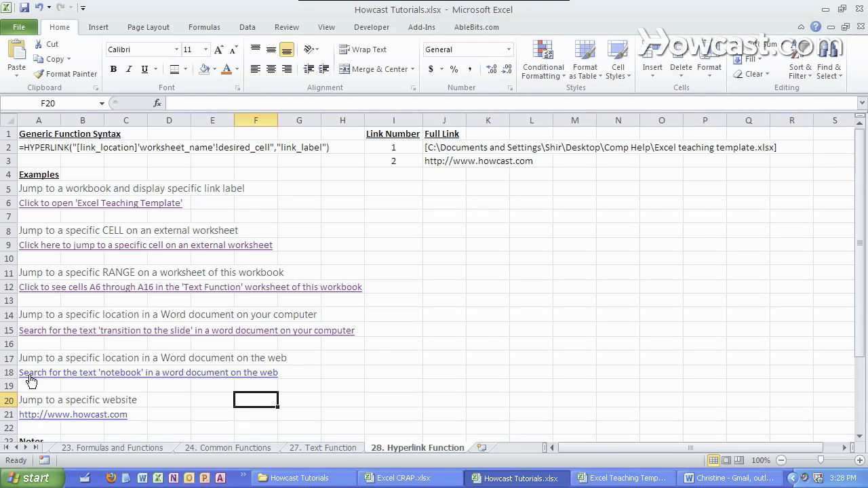
Follow the link in cell A18, allow the web Word document to open, and return to Howcast Tutorials.xlsx
click(29, 374)
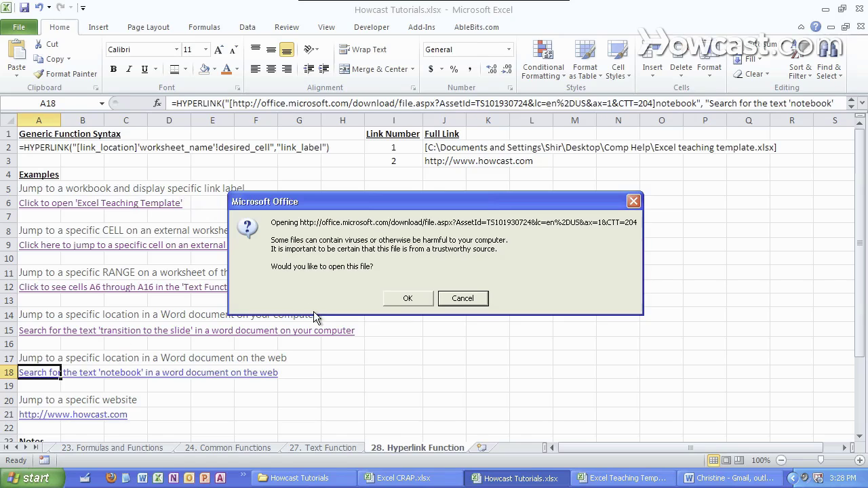
click(408, 298)
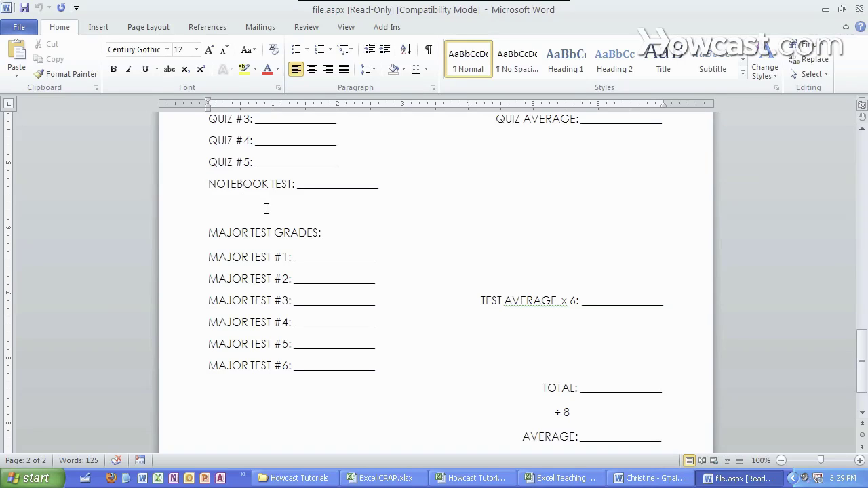
key(alt+Tab)
key(alt+Tab)
key(Tab)
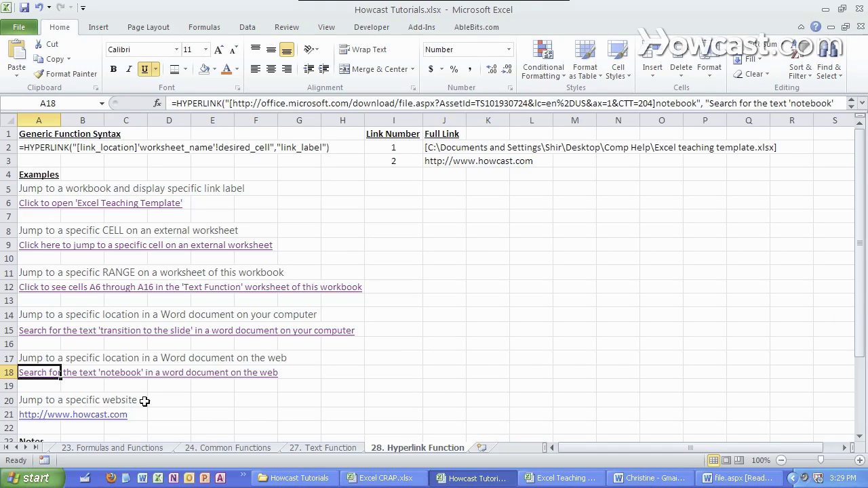
click(166, 399)
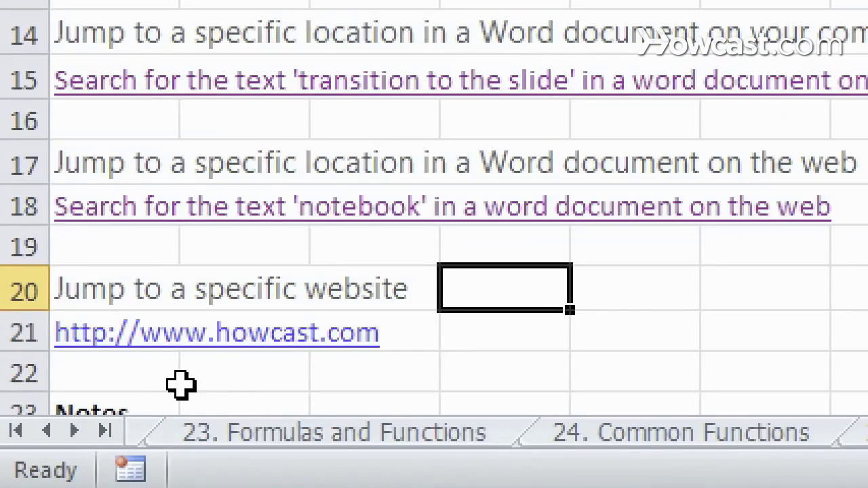
click(53, 429)
key(Up)
key(Delete)
text(http://howcast.com)
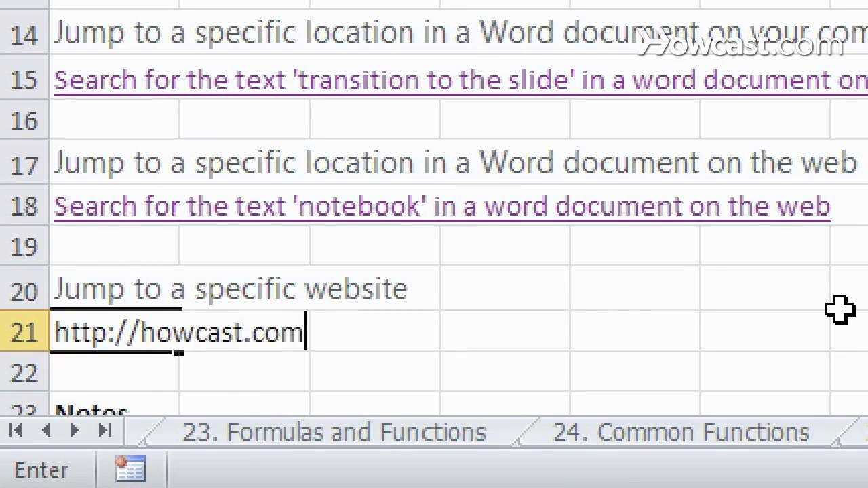
key(Return)
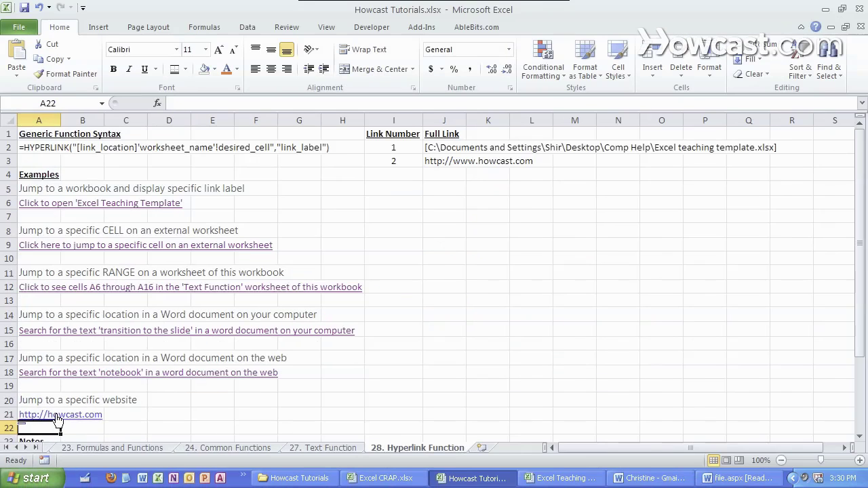
click(58, 420)
click(57, 420)
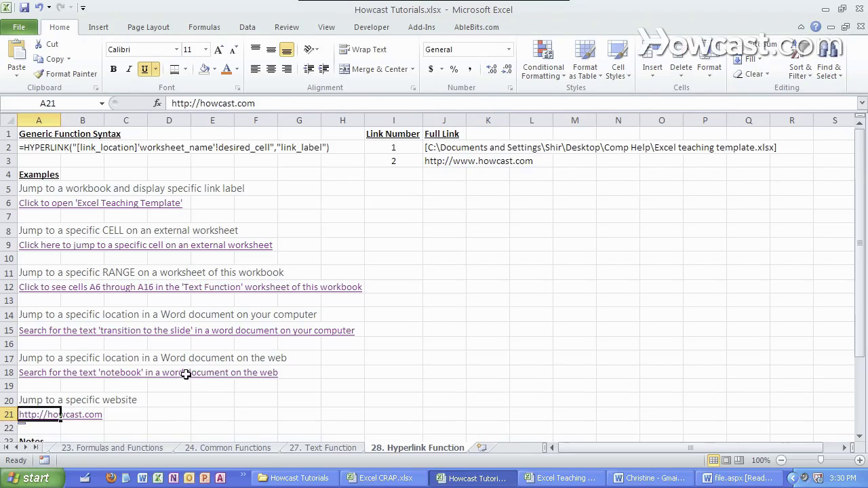
Search the Insert Function dialog for "hyperlink" from cell D19 and open the help article on the HYPERLINK function
click(184, 385)
scroll(184, 388, down, 3)
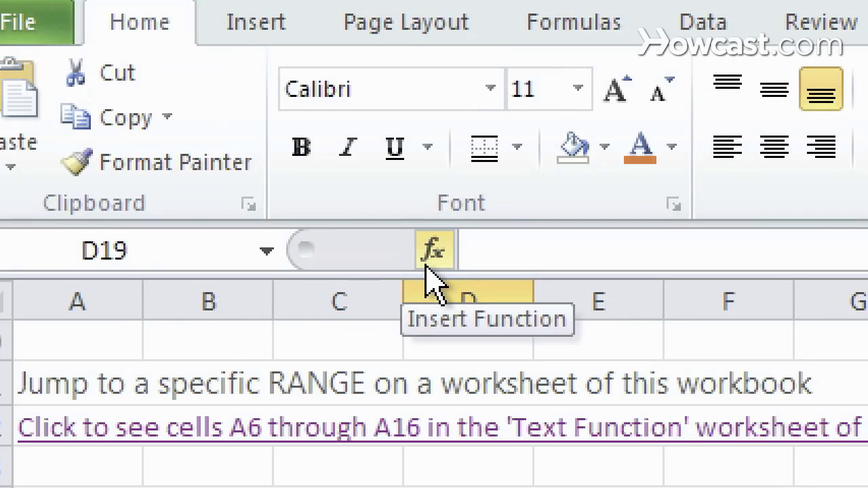
click(427, 266)
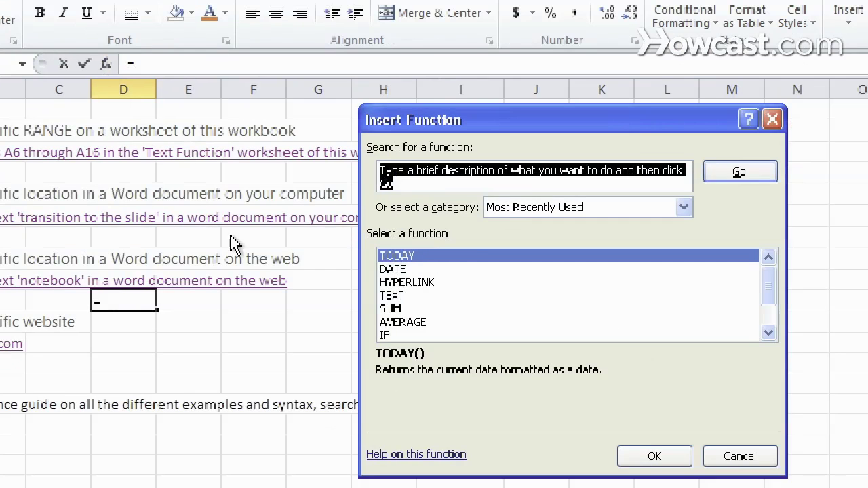
text(hyperlink)
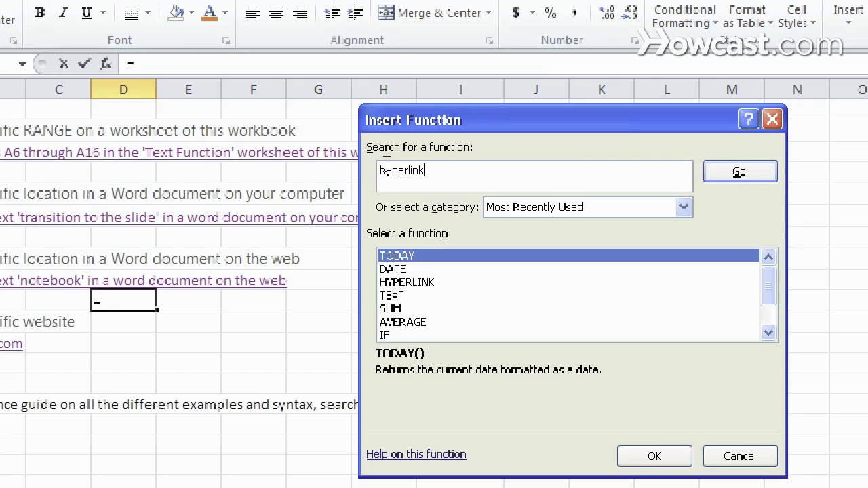
key(Return)
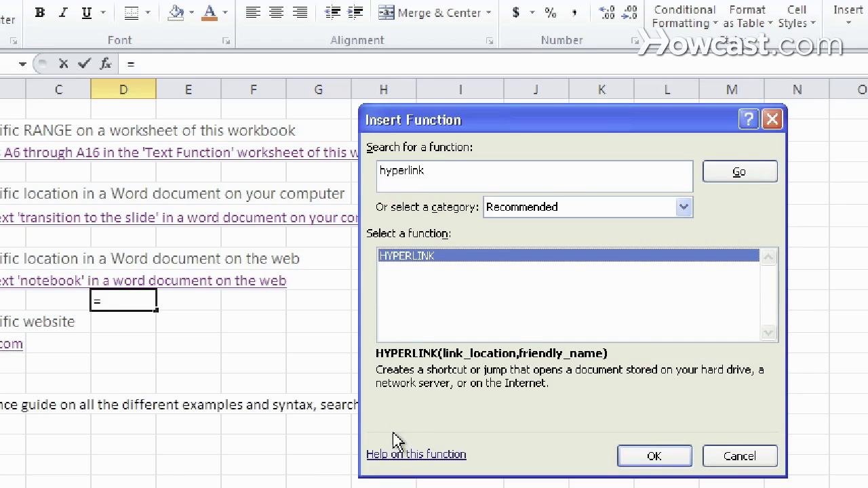
click(392, 454)
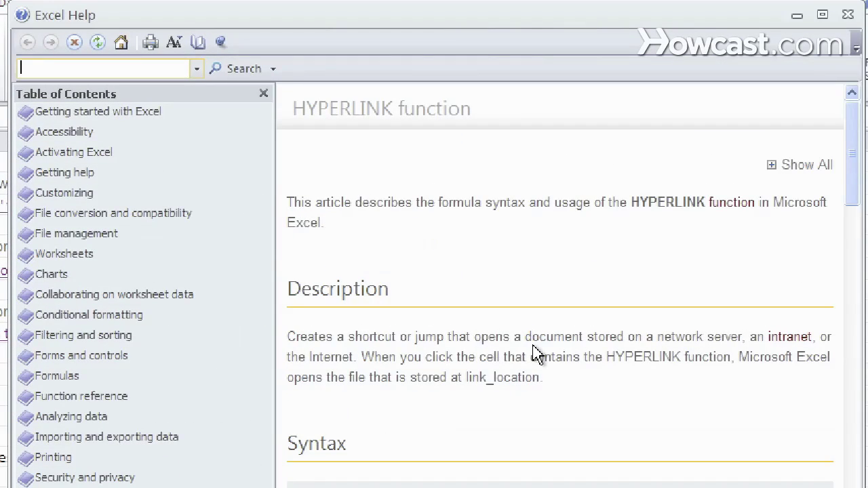
Examine the description, syntax, arguments and example formulas in the HYPERLINK help article, and close the help window
scroll(532, 358, down, 8)
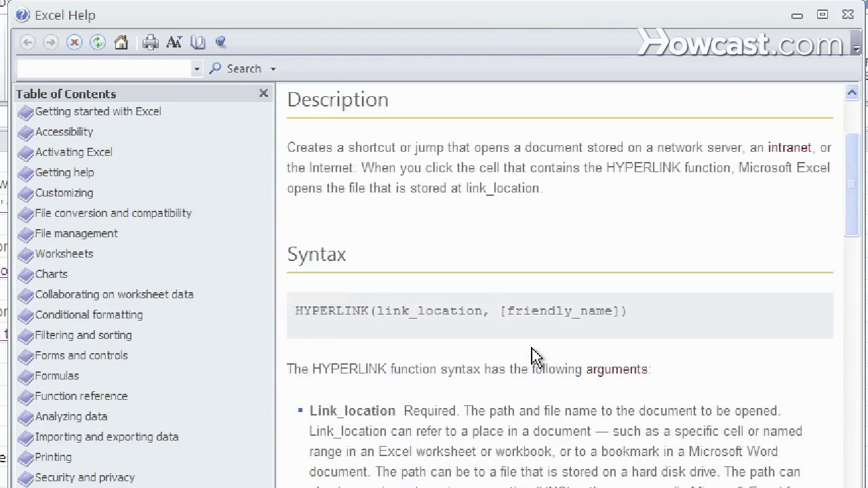
scroll(532, 347, down, 12)
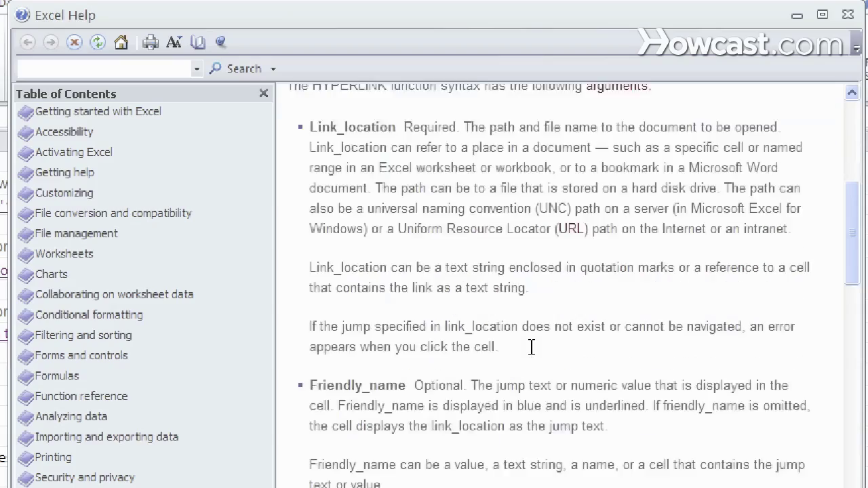
scroll(532, 346, down, 12)
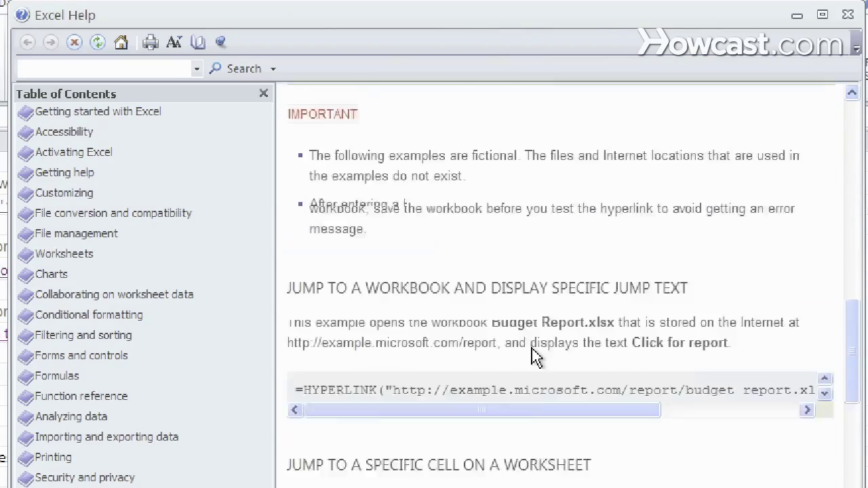
scroll(532, 347, down, 8)
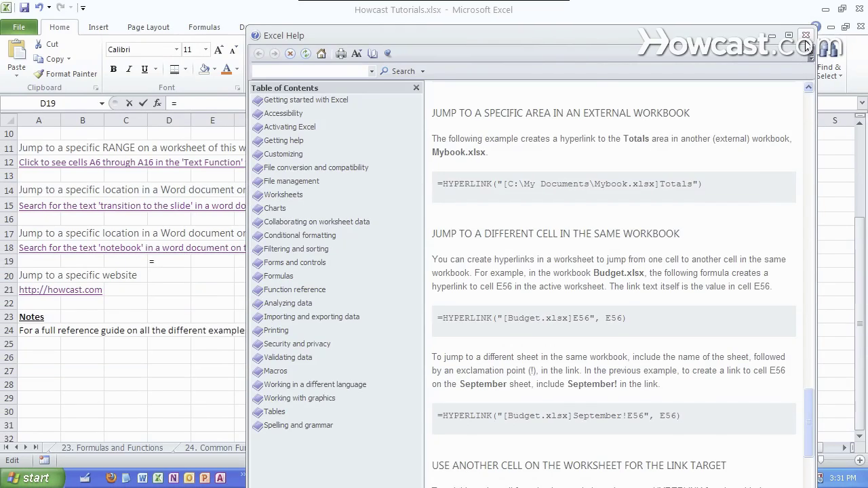
click(806, 36)
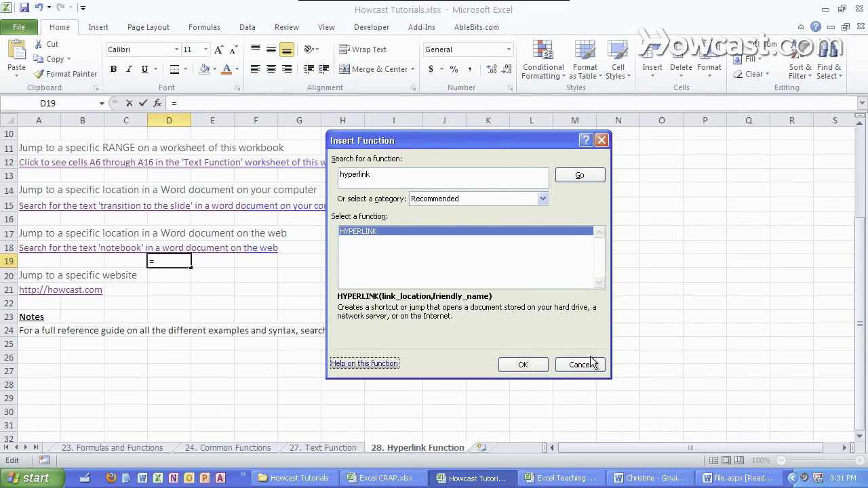